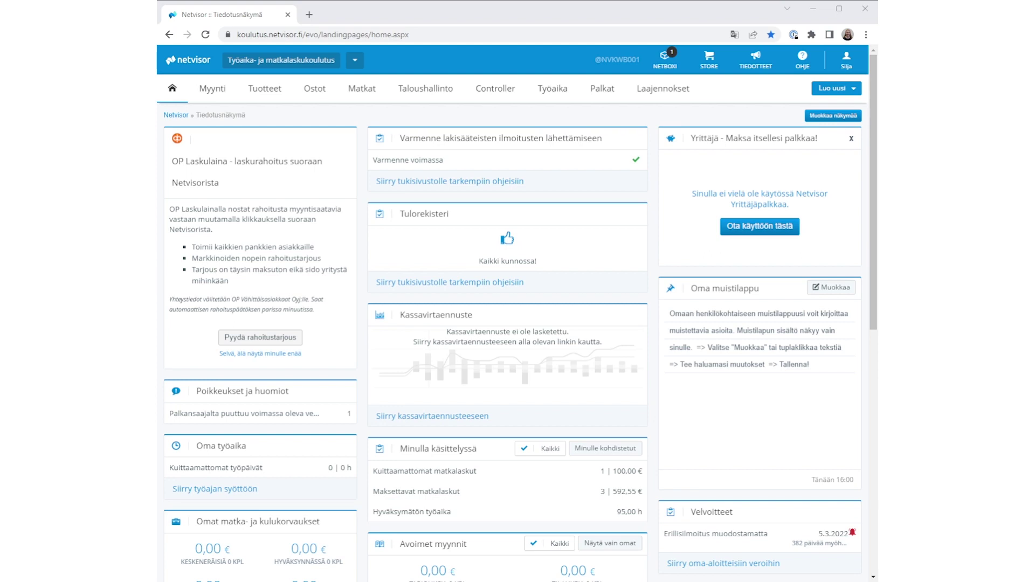
Open the monthly pay period 1.4.2023 - 30.4.2023 and bring up the pay bases of its only employee for checking.
left_click(602, 88)
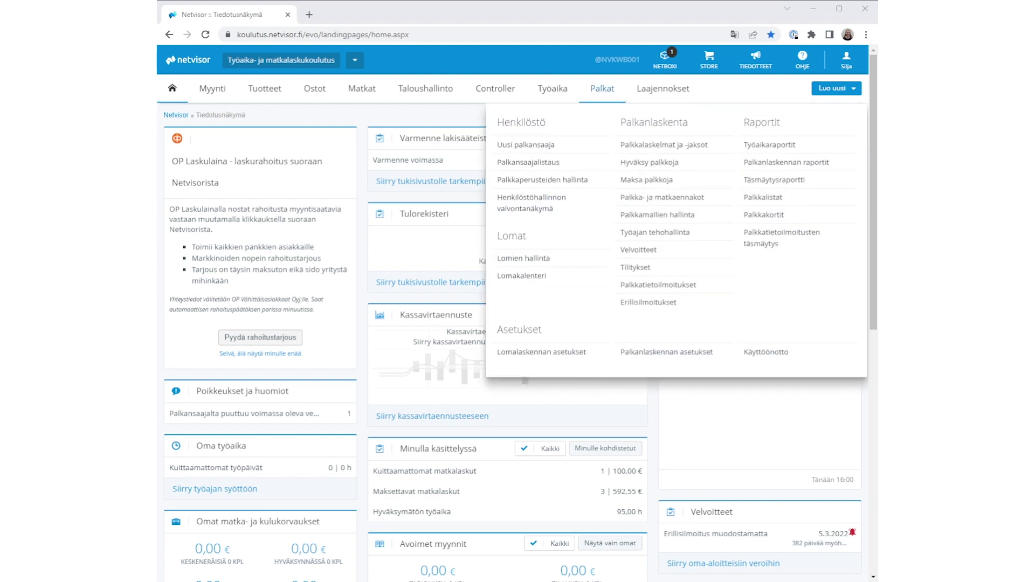
left_click(694, 149)
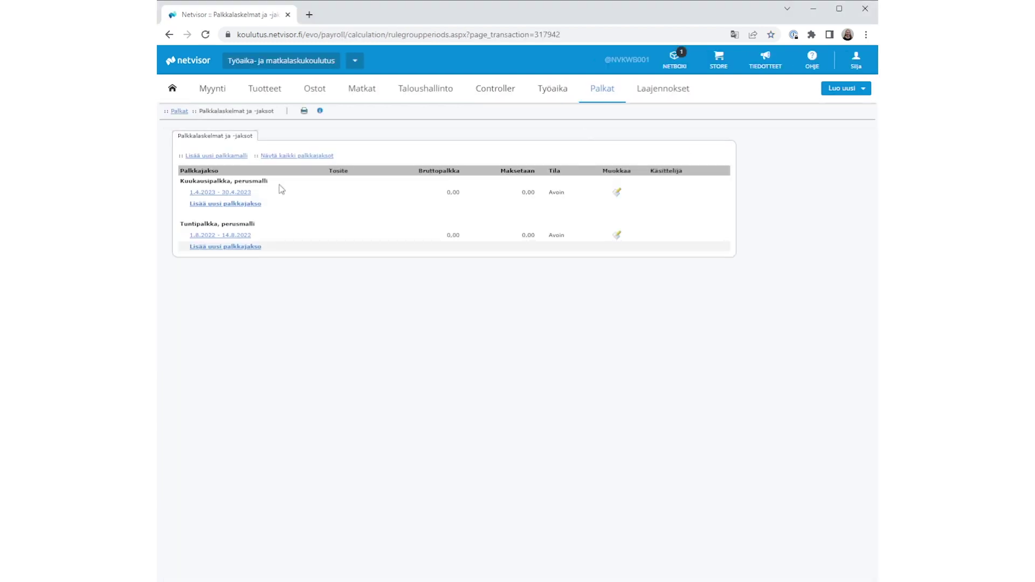
left_click(235, 193)
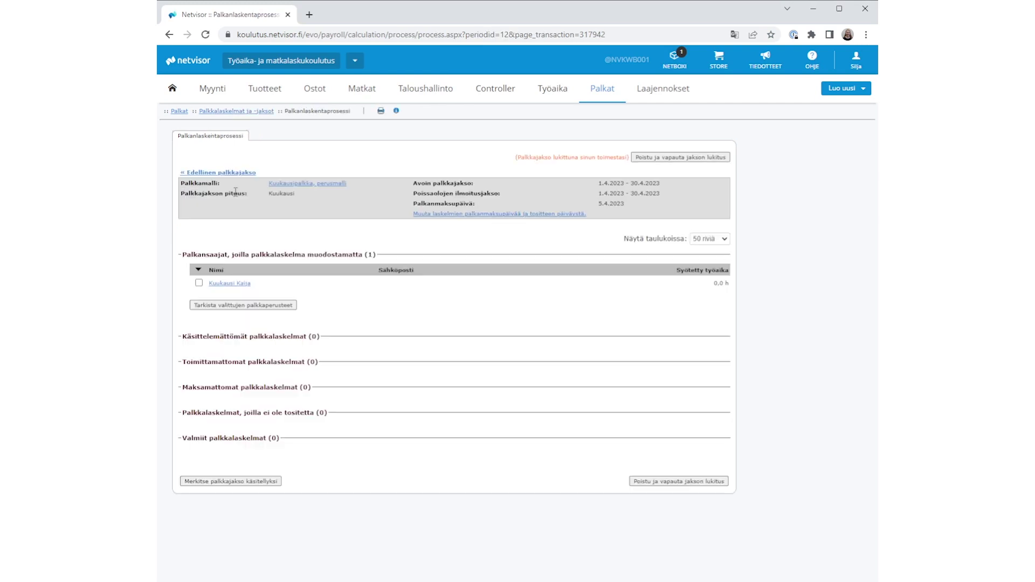
left_click(199, 283)
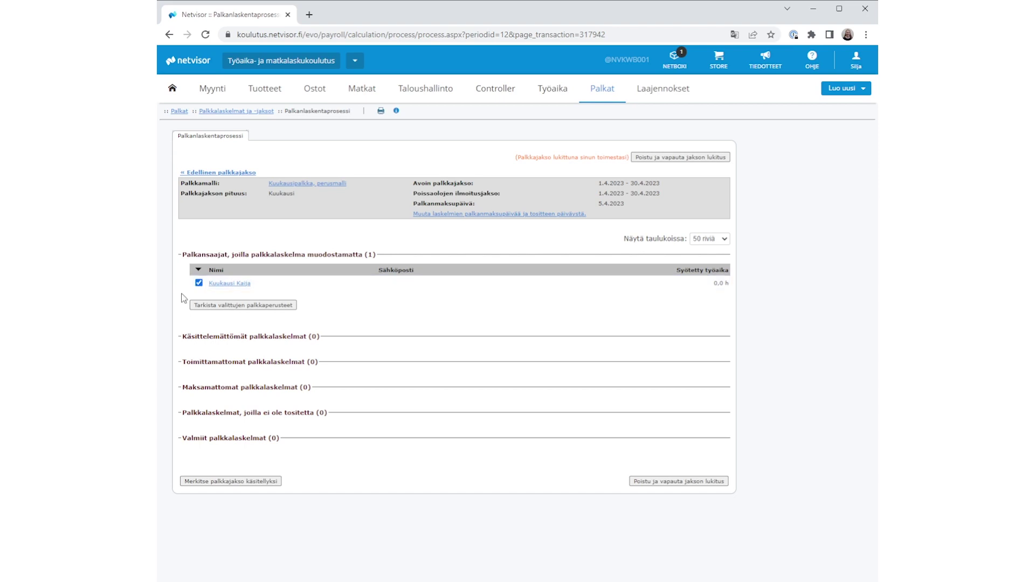
left_click(218, 306)
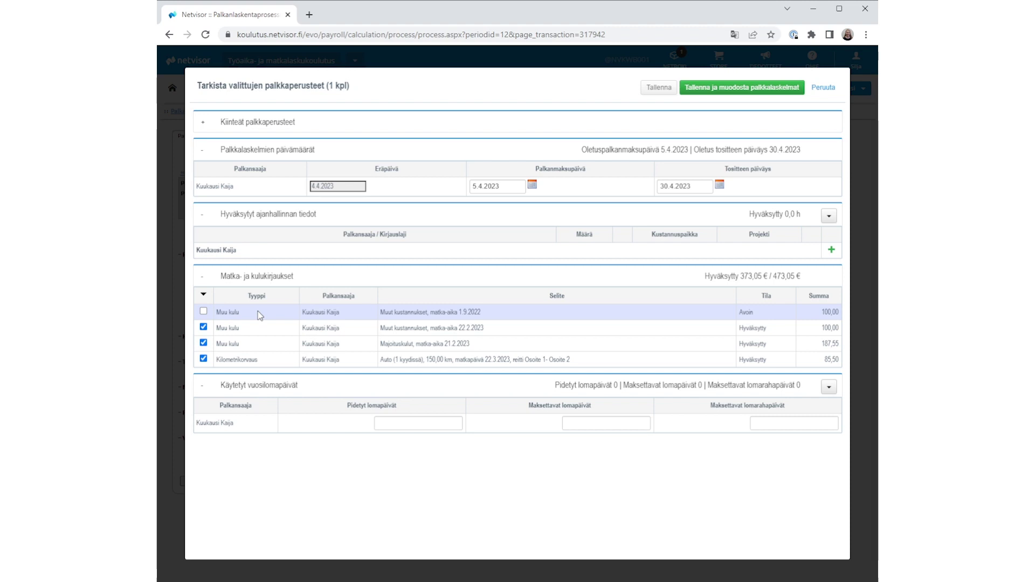
Exclude the 22.2.2023 other costs and the 21.2.2023 accommodation costs from the payslip, and include both again.
left_click(203, 327)
left_click(203, 343)
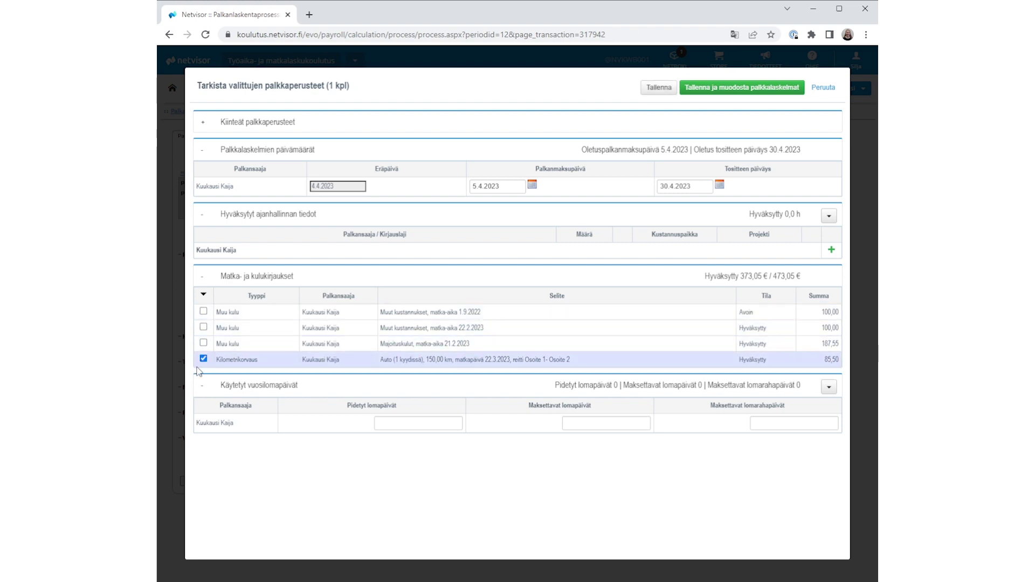
left_click(203, 327)
left_click(203, 342)
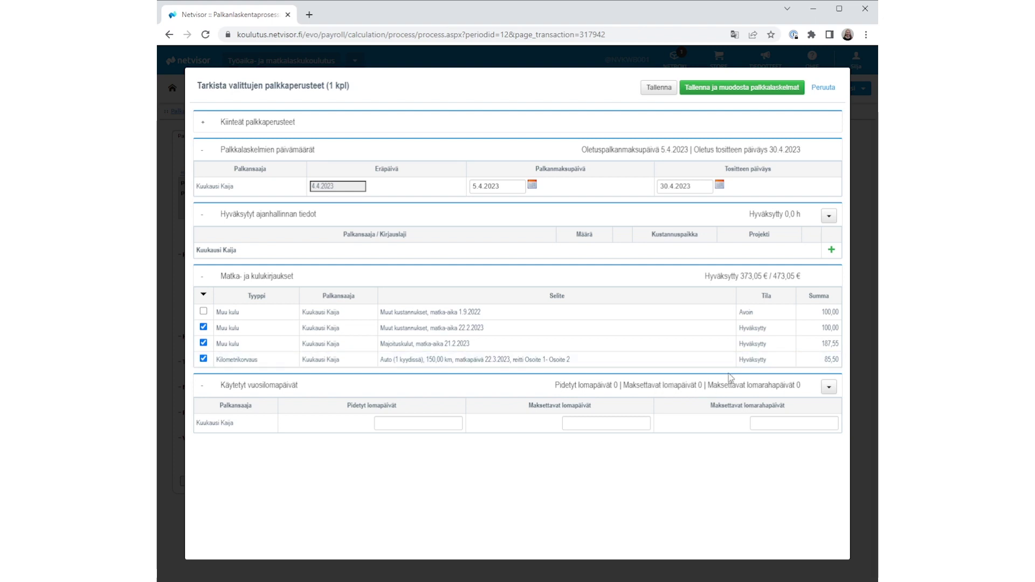
Save the checked pay bases to generate the payslip, and open the unprocessed payslip for editing.
left_click(731, 91)
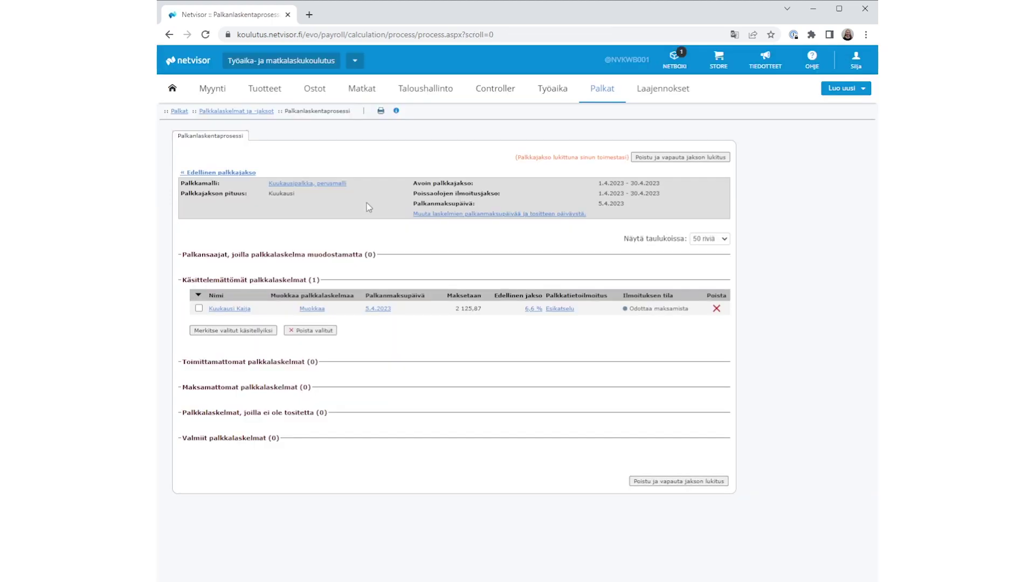
left_click(319, 311)
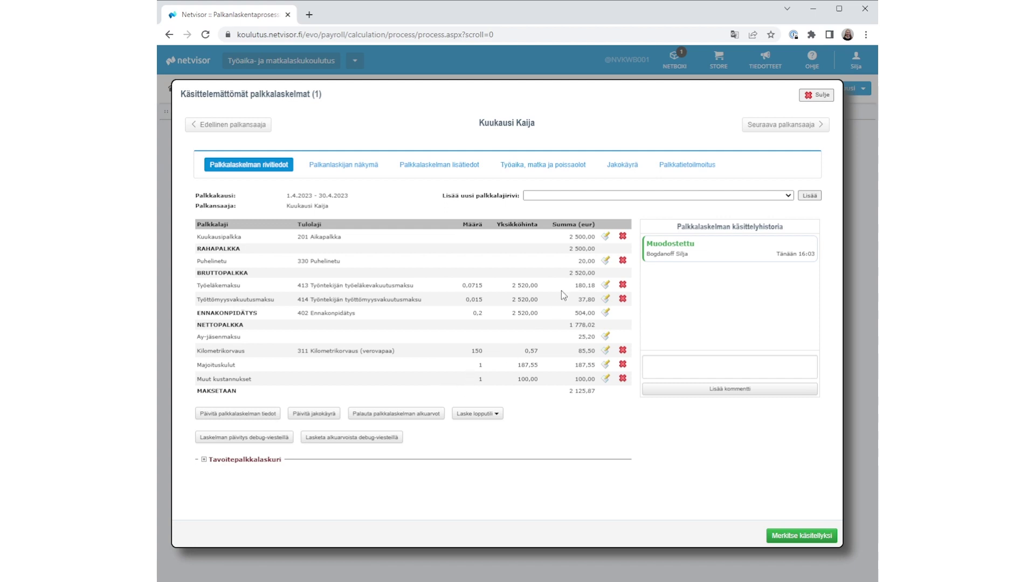
Review the payslip's travel expenses and the 311 kilometre allowance in its earnings payment report, and mark the payslip as processed.
left_click(516, 168)
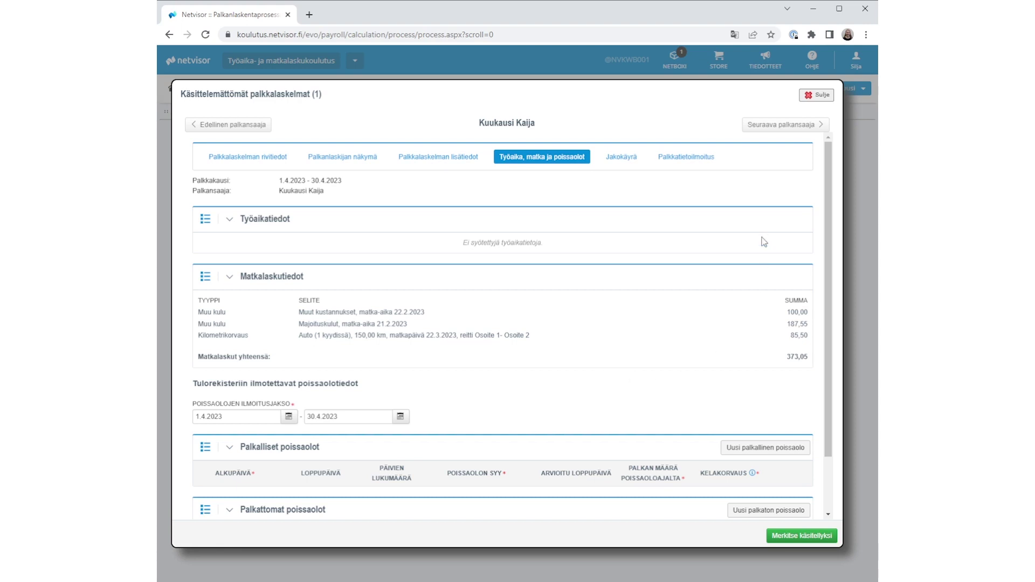
left_click(704, 158)
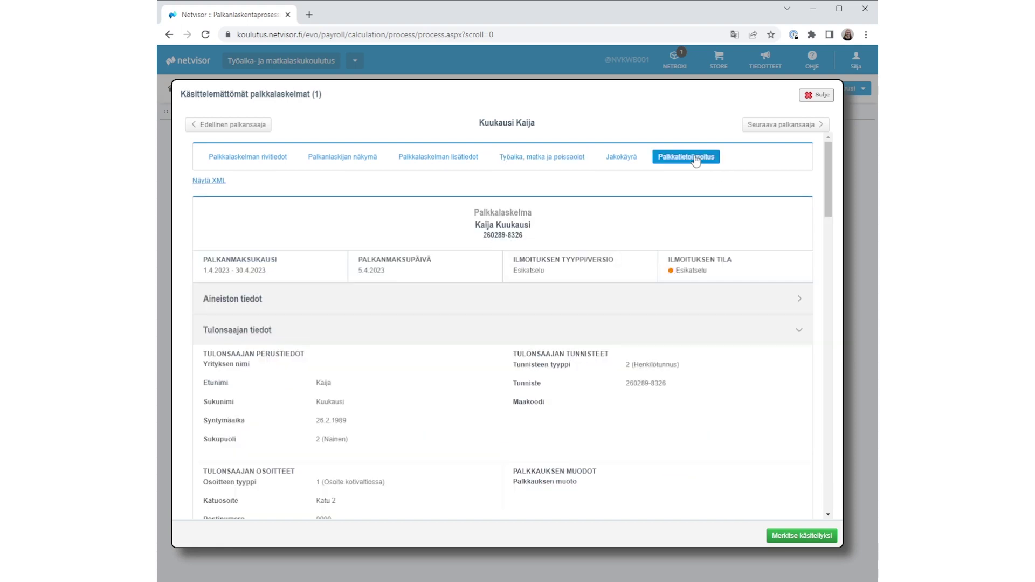
left_click_drag(829, 196, 822, 495)
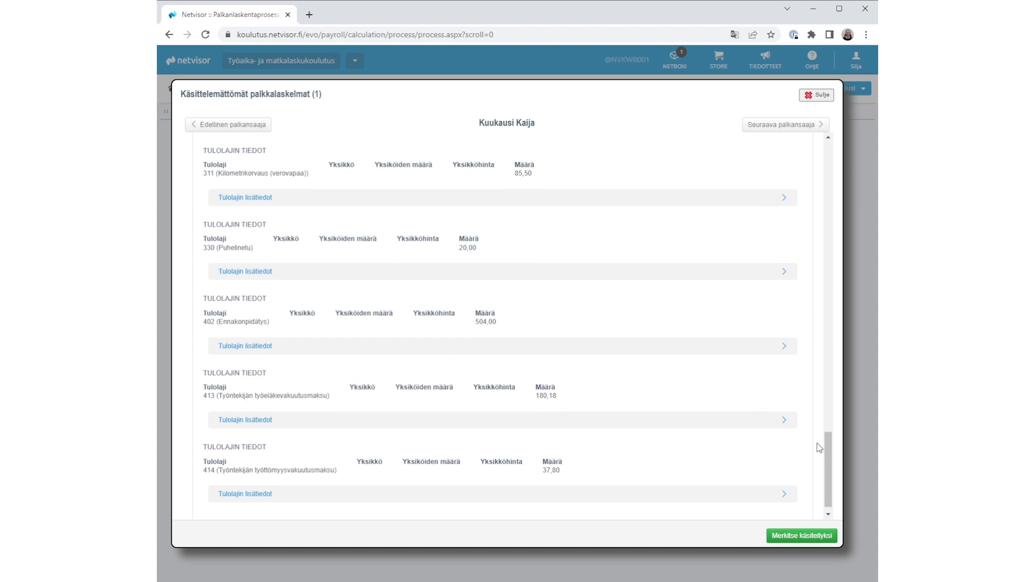
triple_click(240, 174)
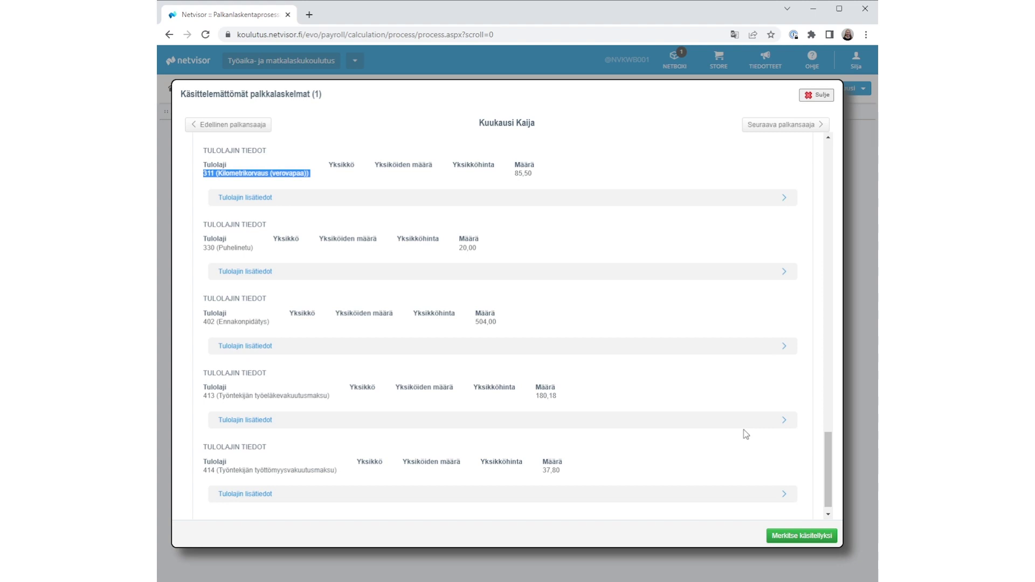
left_click(801, 541)
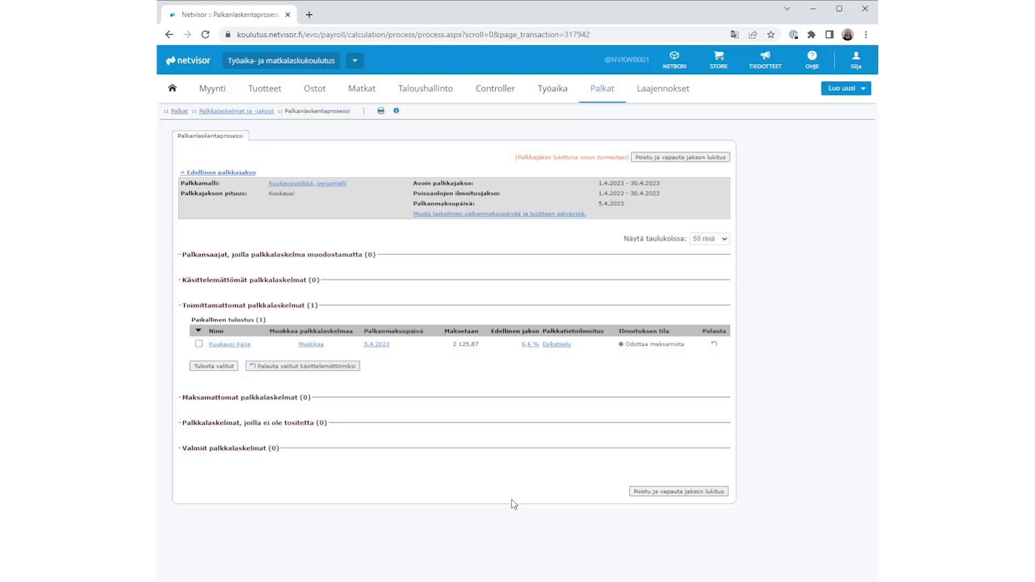
Print the undelivered payslip, check its travel expense rows in the preview, and mark it as printed.
left_click(199, 344)
left_click(213, 366)
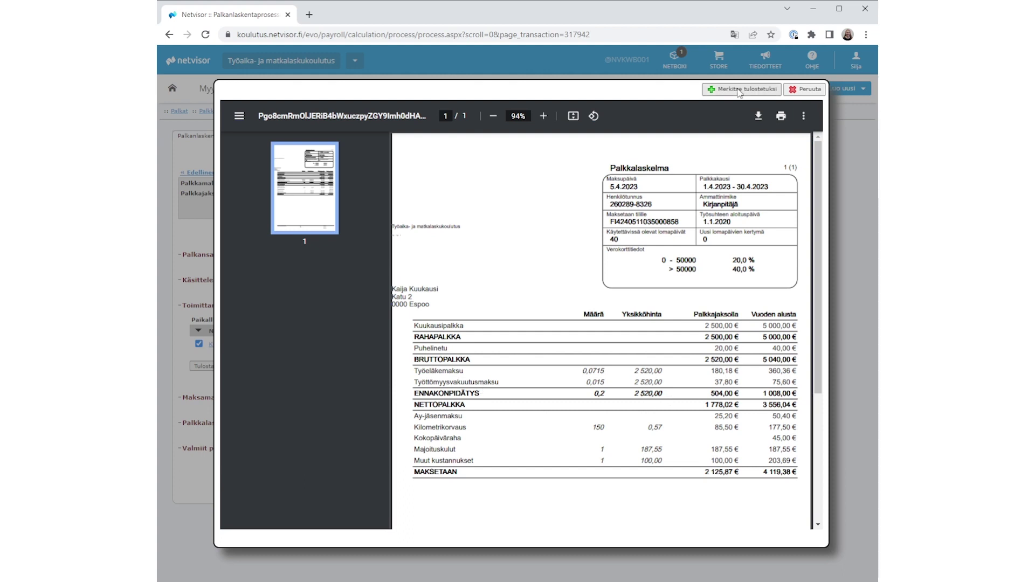
left_click_drag(415, 428, 742, 460)
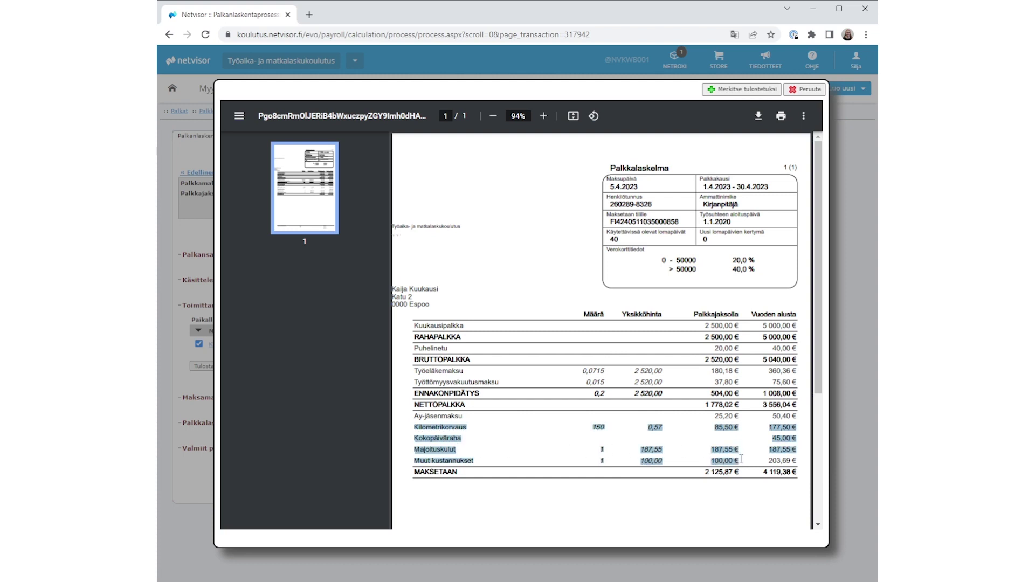
left_click(637, 451)
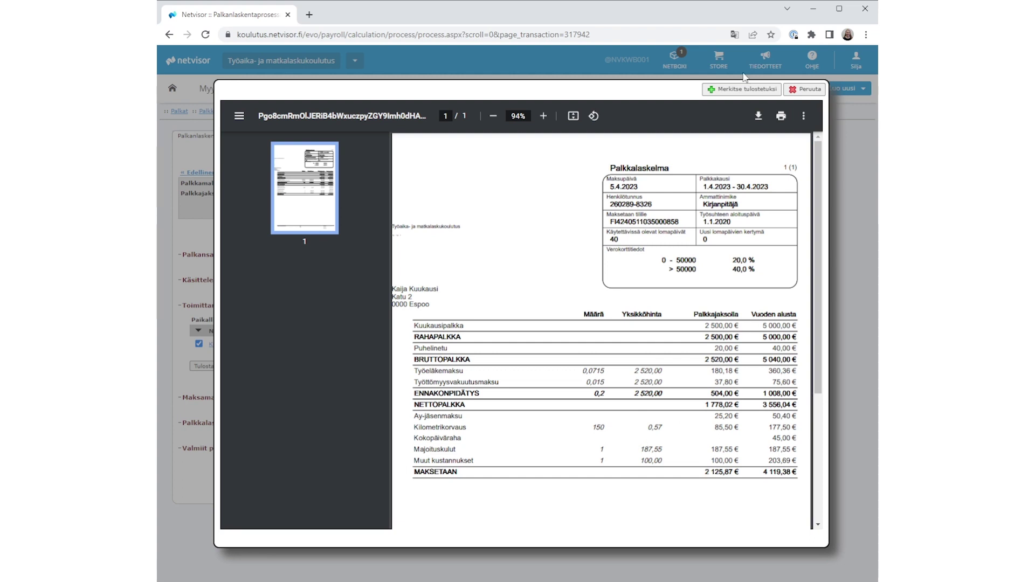
left_click(743, 91)
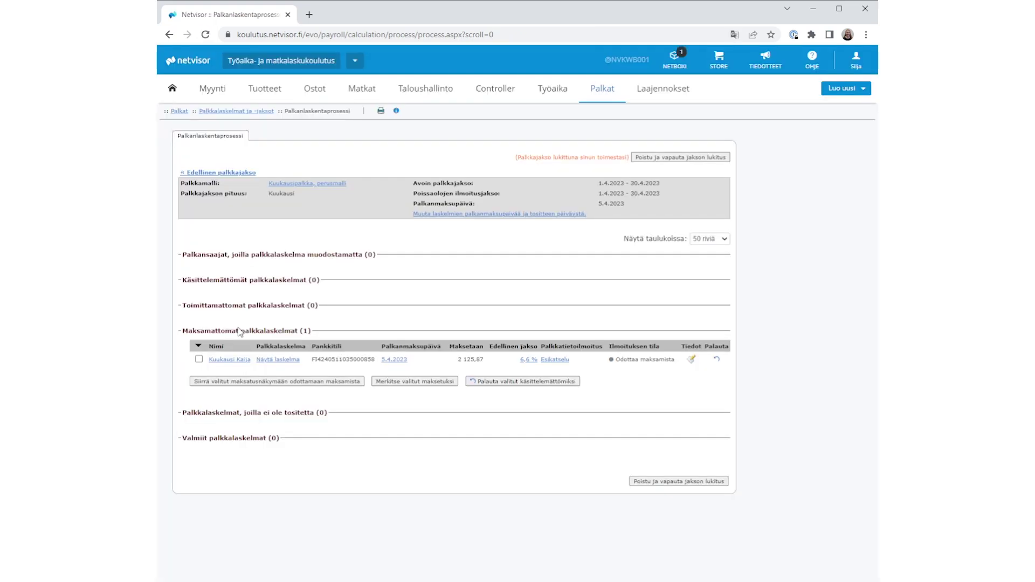
Transfer the unpaid payslip to the payment view to await payment, and create the accounting voucher for it.
left_click(198, 359)
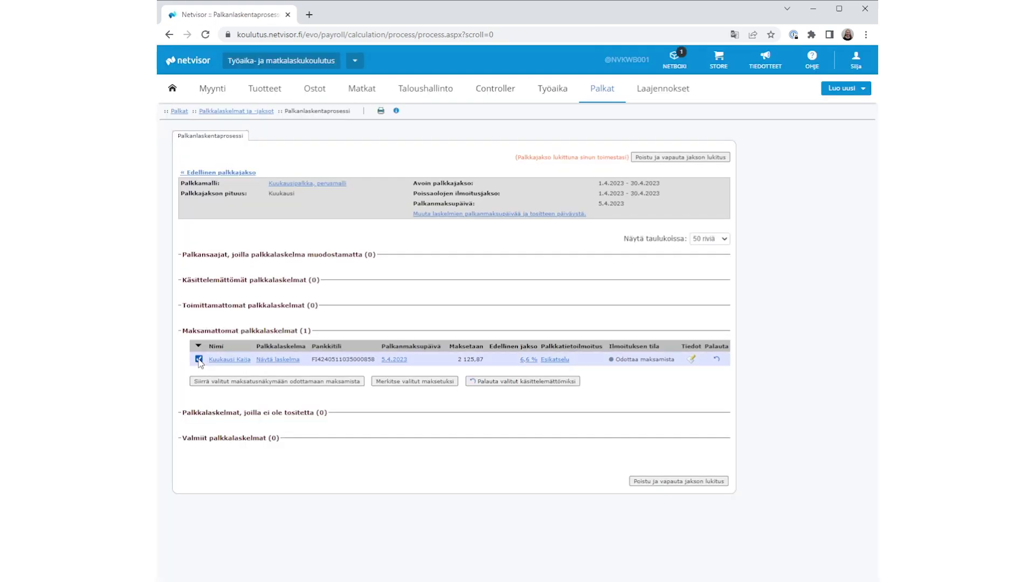
left_click(218, 381)
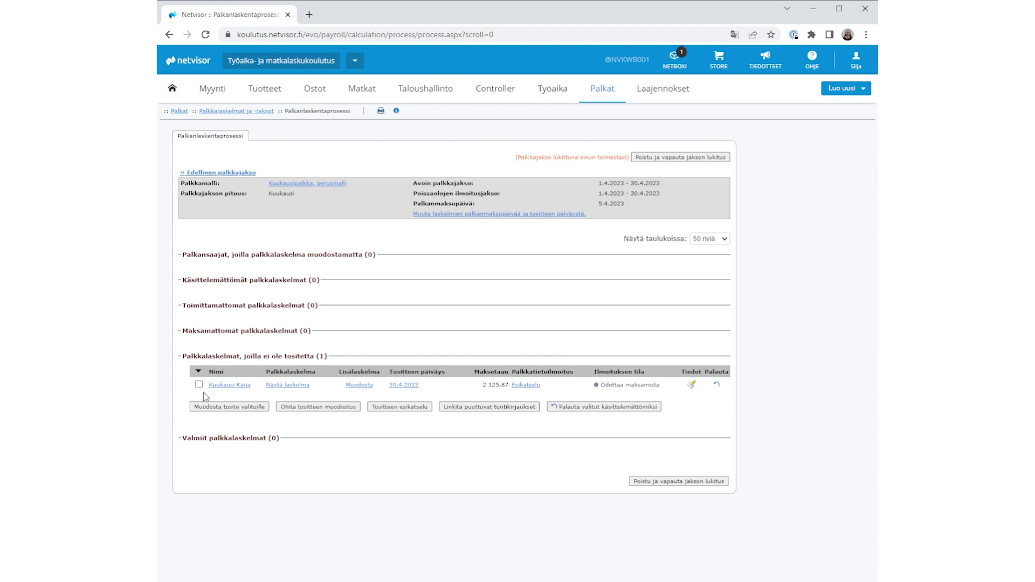
left_click(243, 410)
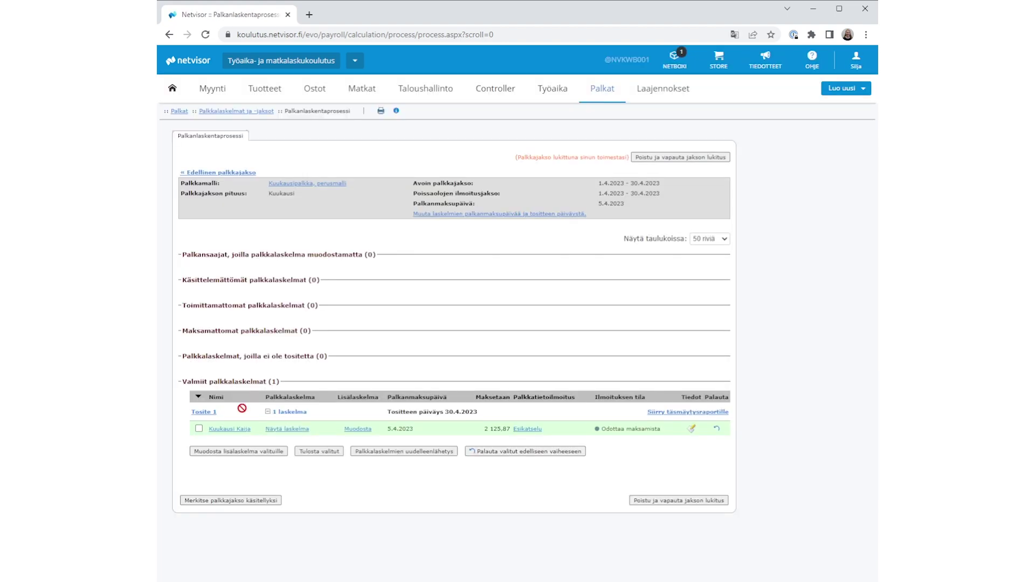
Review the payroll voucher Tosite 1 and its reconciliation report, and mark the monthly pay period as processed.
left_click(204, 412)
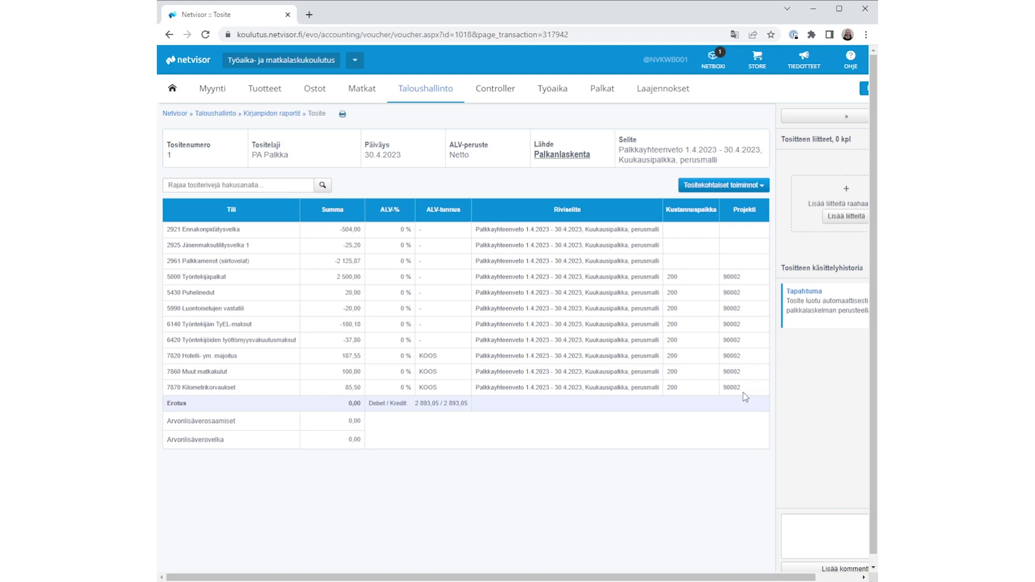
left_click(169, 35)
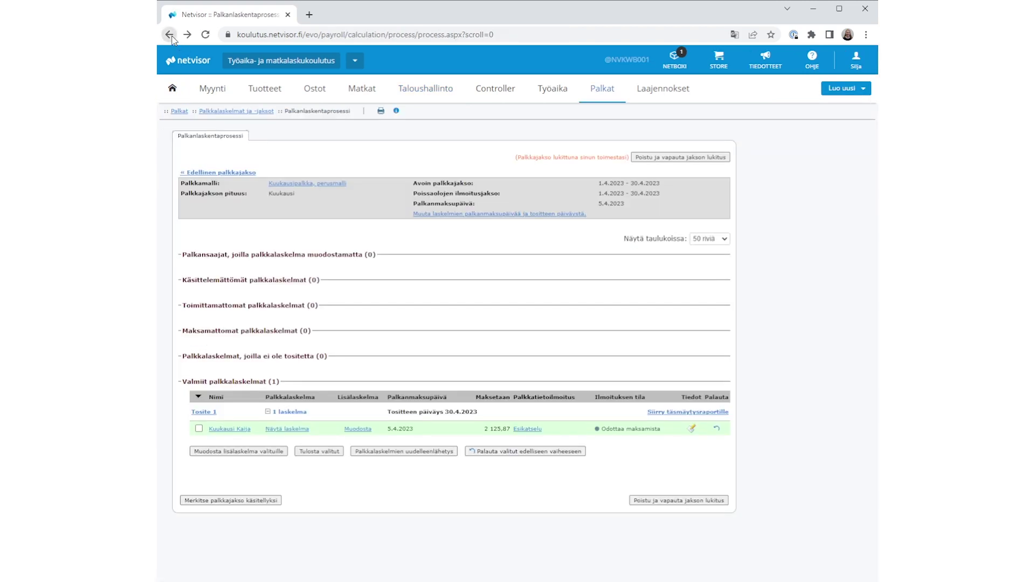
left_click(722, 414)
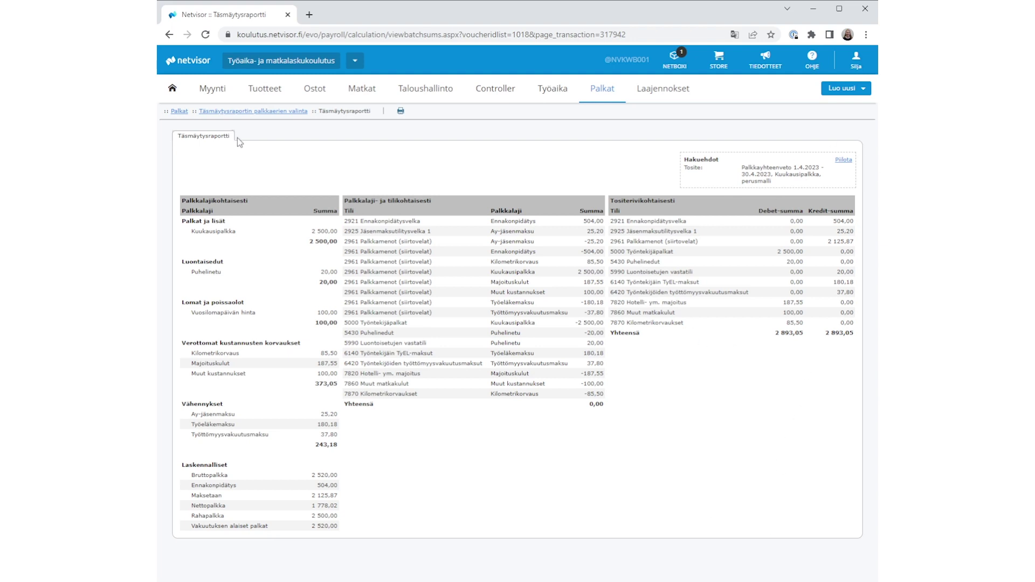
left_click(170, 34)
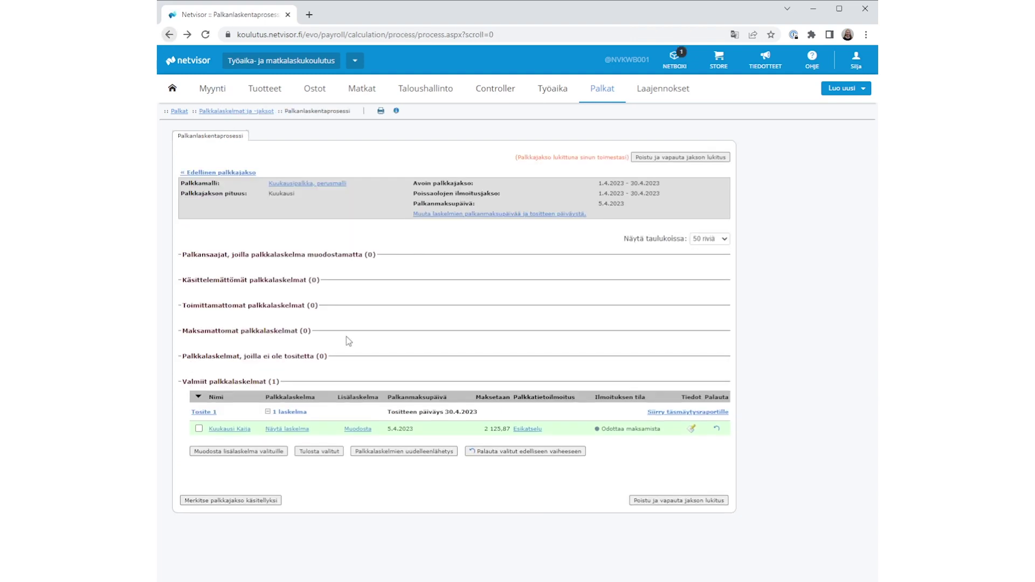
left_click(257, 502)
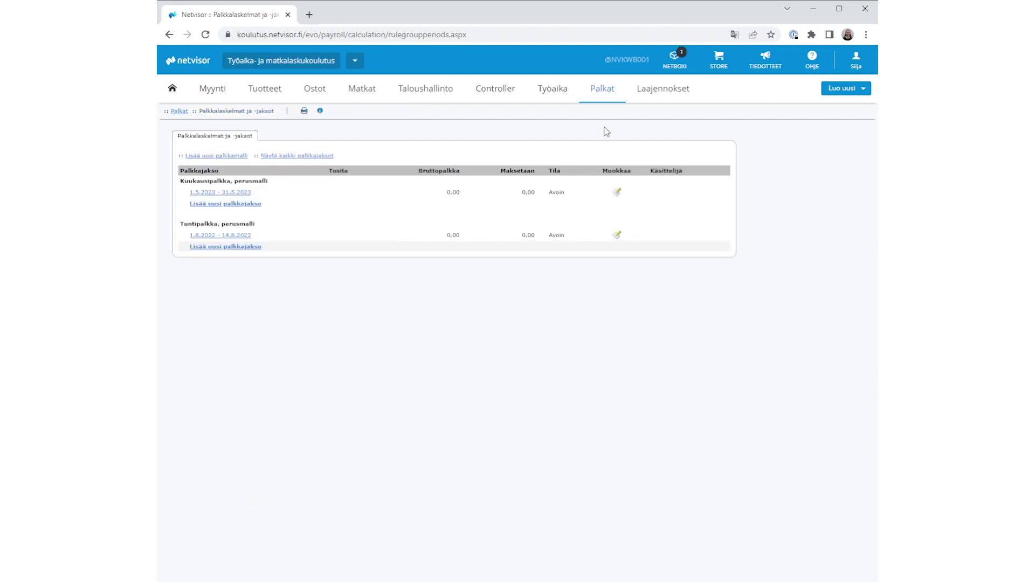
Pay the April payslip from the first listed Netvisor eBank account and send its earnings payment report along with the payment.
mouse_move(605, 96)
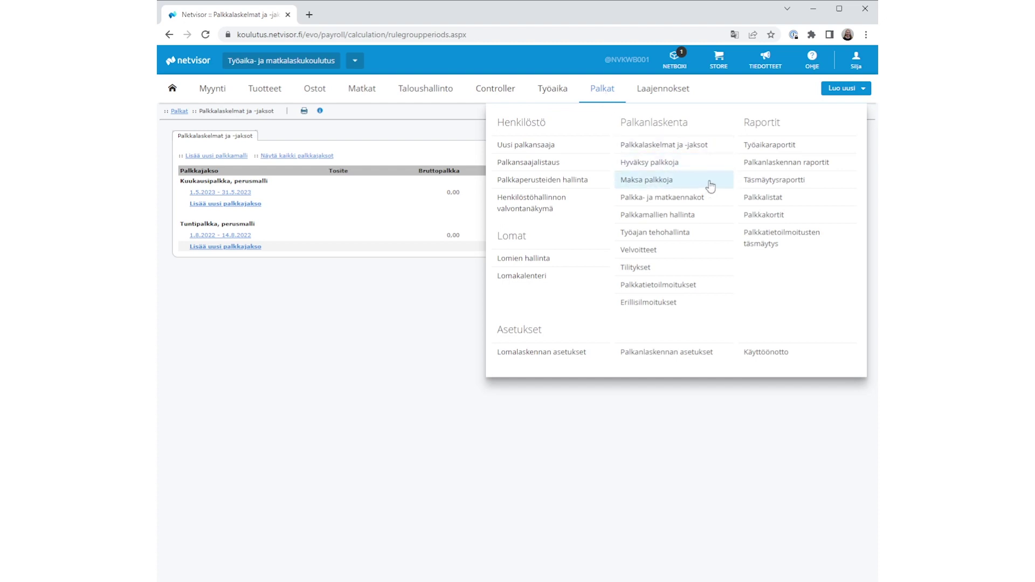
left_click(710, 186)
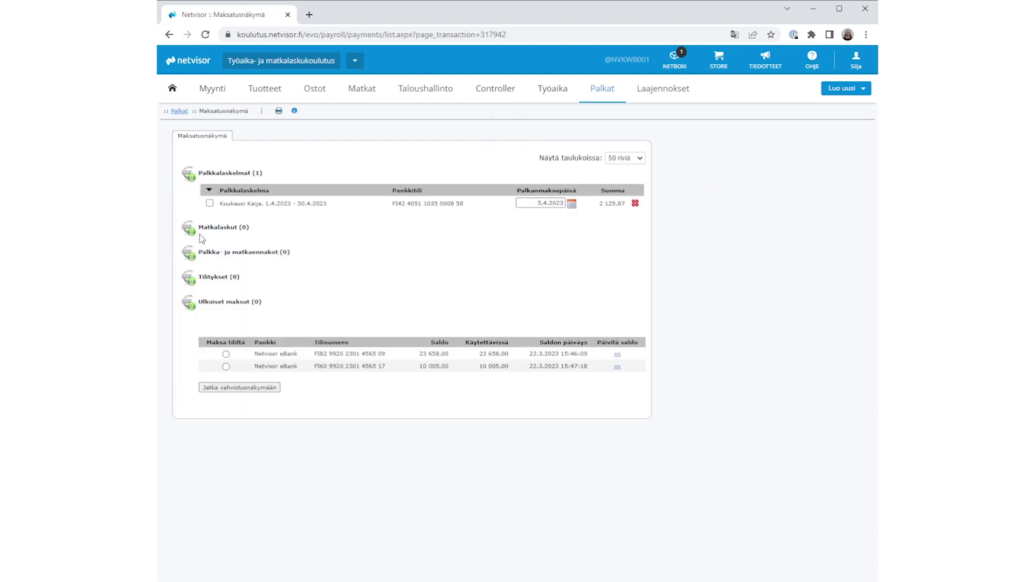
left_click(210, 204)
left_click(226, 356)
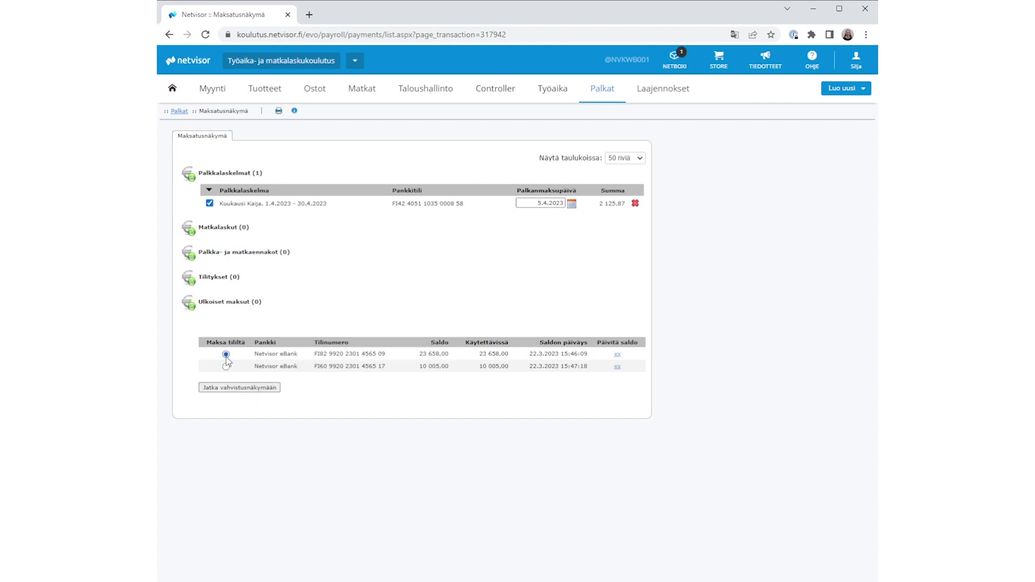
left_click(220, 392)
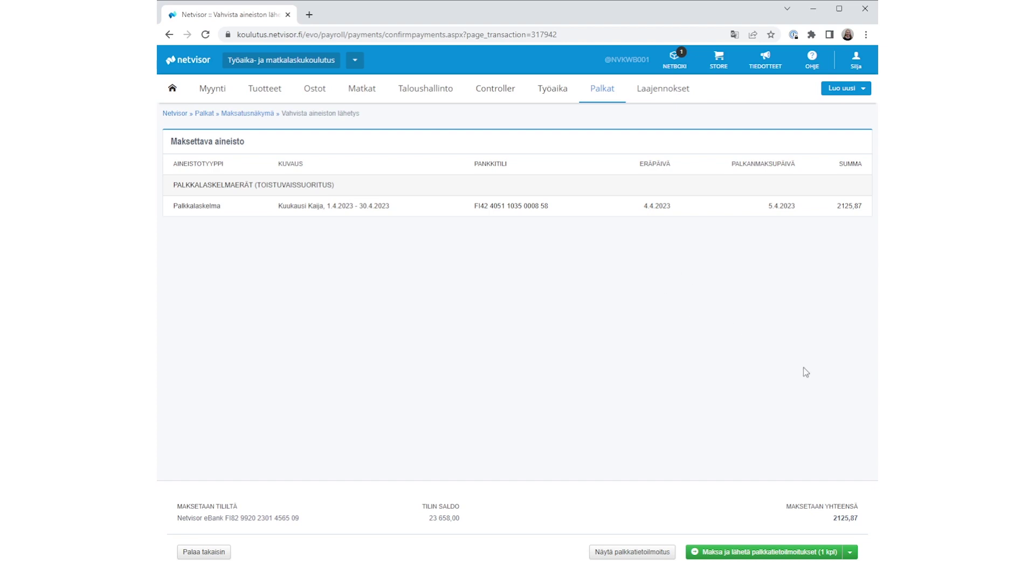
left_click(697, 553)
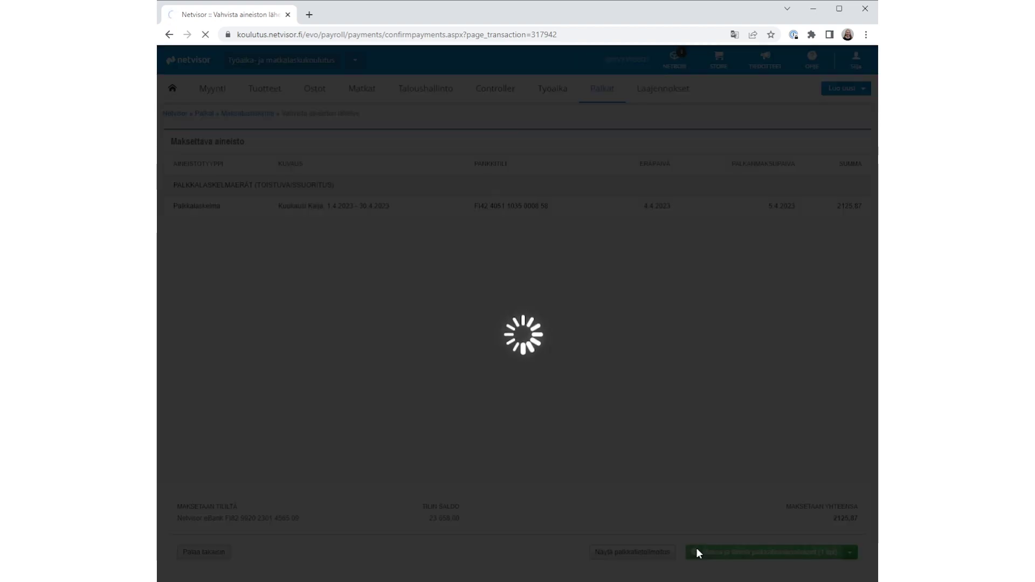